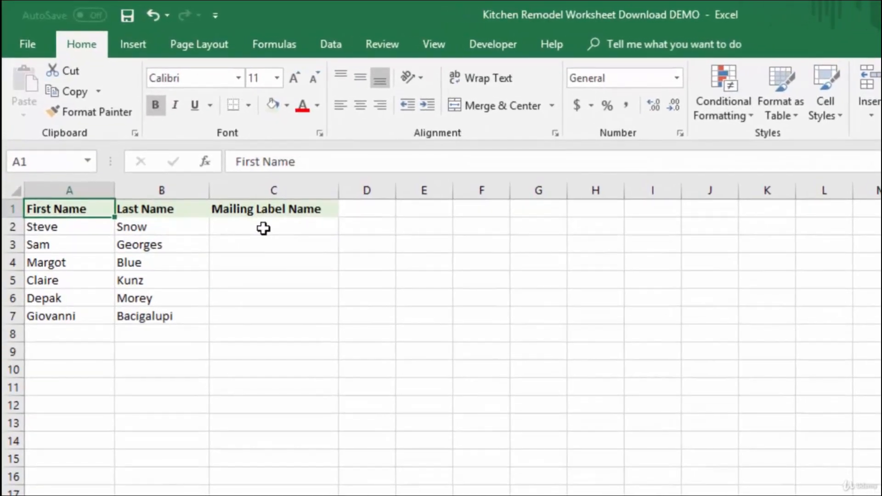
# - Enter the first person's full name, first name followed by last name, in C2 under Mailing Label Name
pyautogui.click(263, 228)
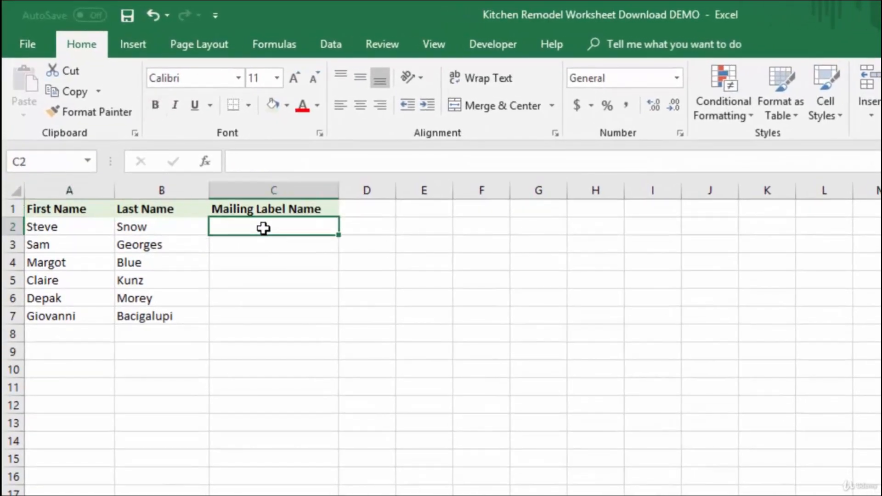
pyautogui.write('Ste')
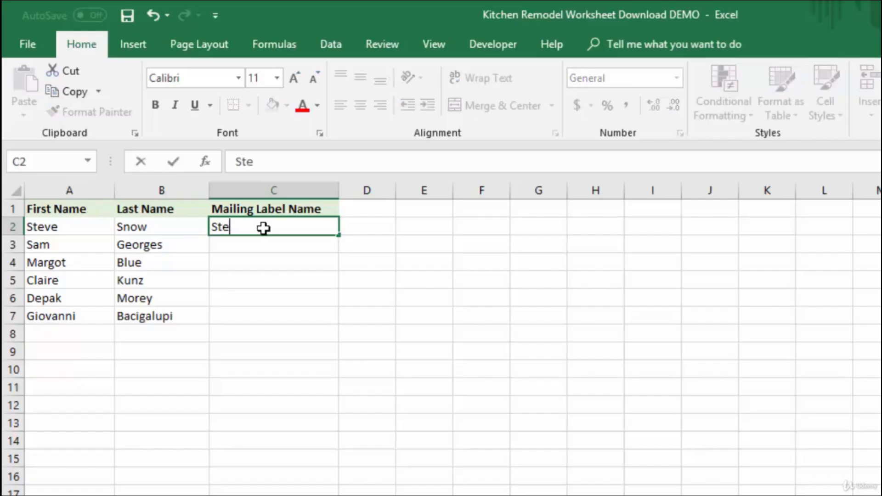
pyautogui.write('ve Snow')
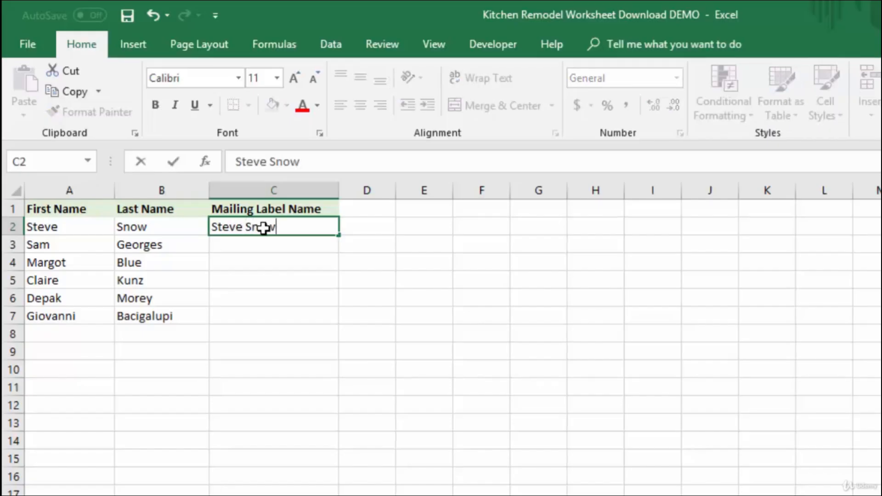
pyautogui.press('Return')
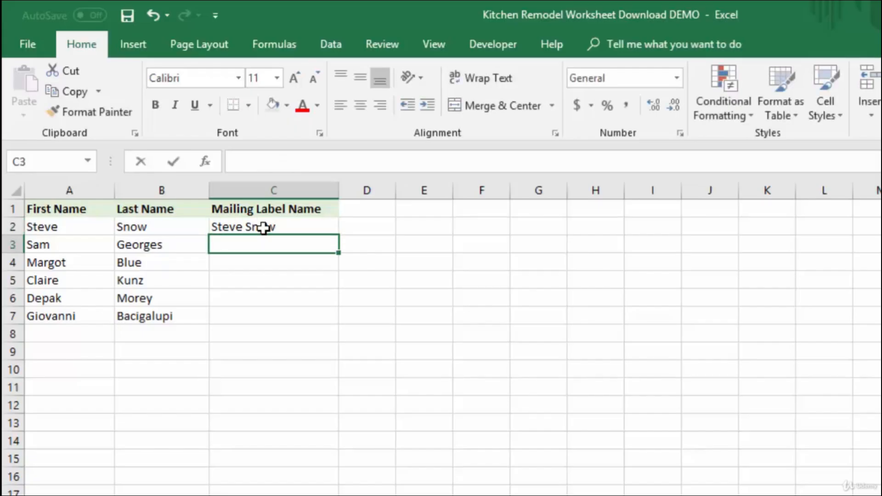
# - Accept the suggested Flash Fill names for C3:C7 and clear all the cells it changed
pyautogui.write('Sam Georges')
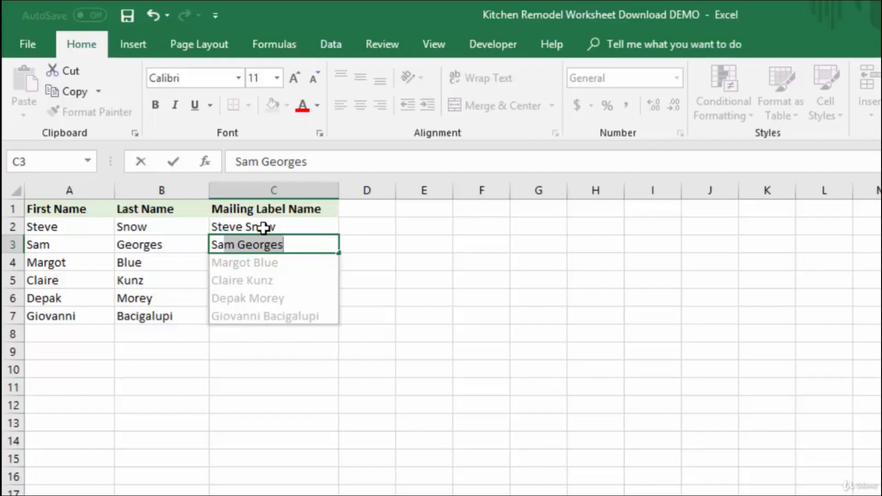
pyautogui.press('Return')
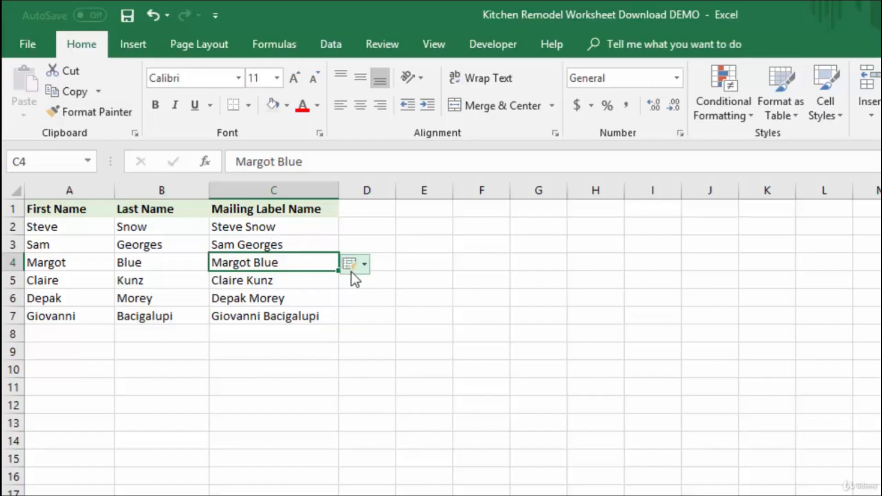
pyautogui.click(364, 265)
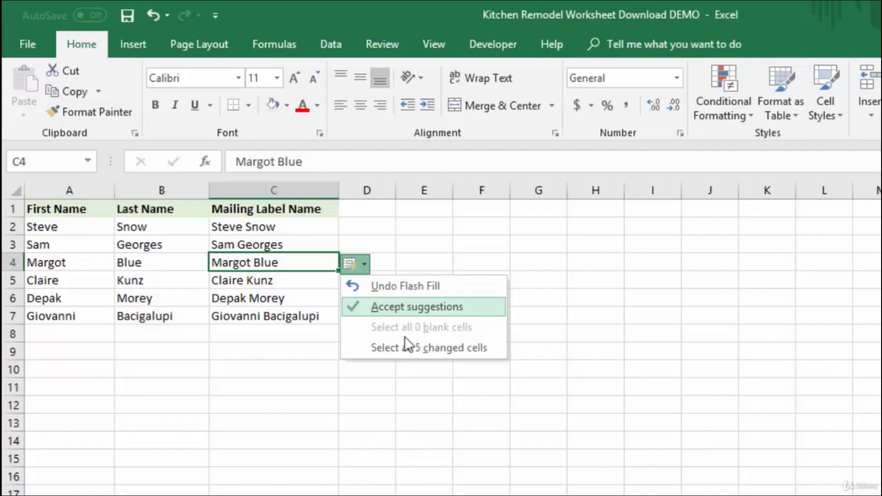
pyautogui.click(412, 349)
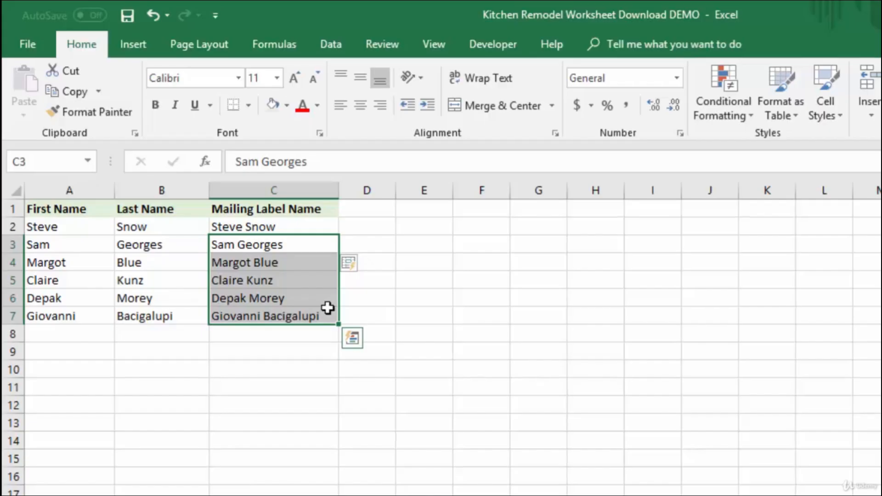
pyautogui.press('Delete')
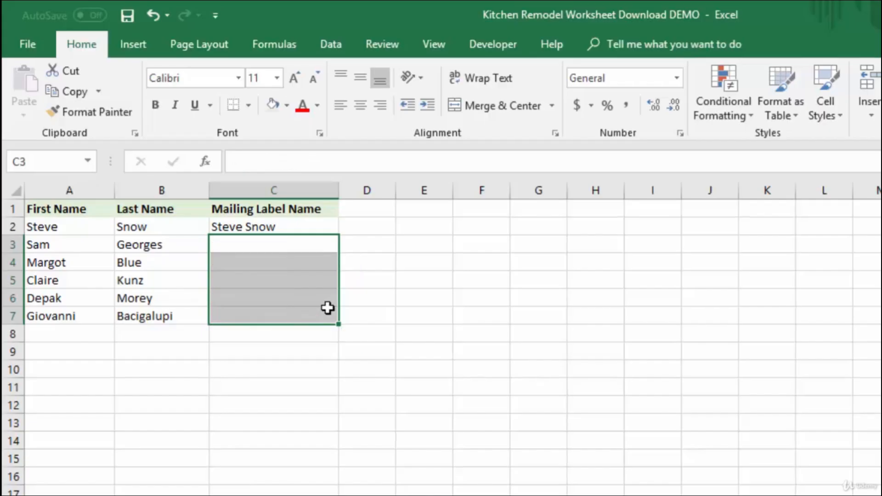
# - Extend C2 down to C7 with the fill handle's Flash Fill option and undo it
pyautogui.click(249, 228)
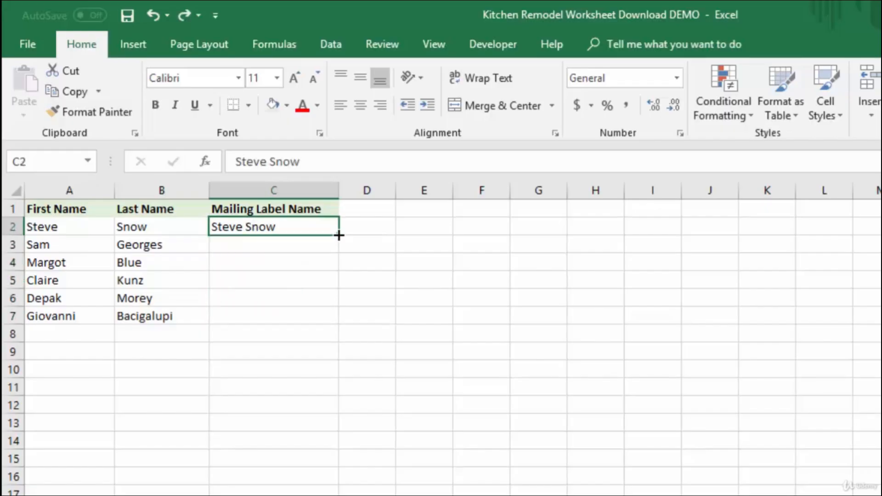
pyautogui.moveTo(338, 235); pyautogui.dragTo(342, 323)
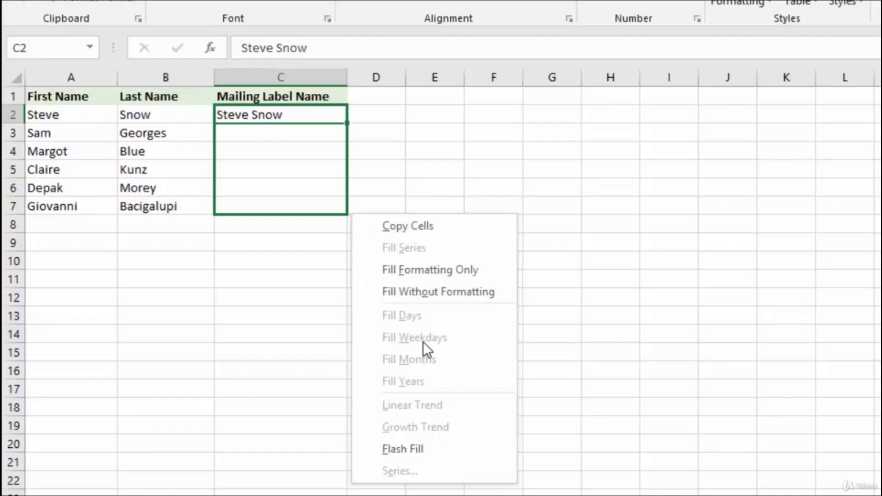
pyautogui.click(414, 448)
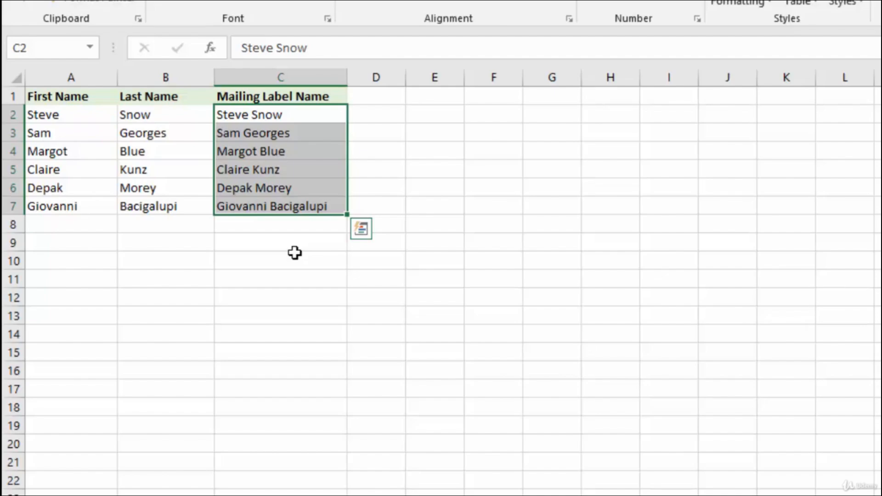
pyautogui.hotkey('ctrl', 'z')
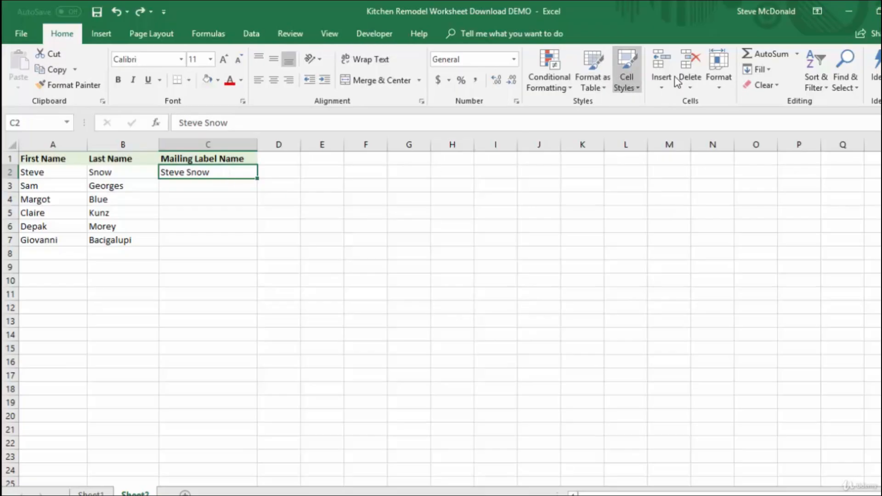
# - Apply the Flash Fill command from C2 to complete the Mailing Label Name column and undo it
pyautogui.click(770, 71)
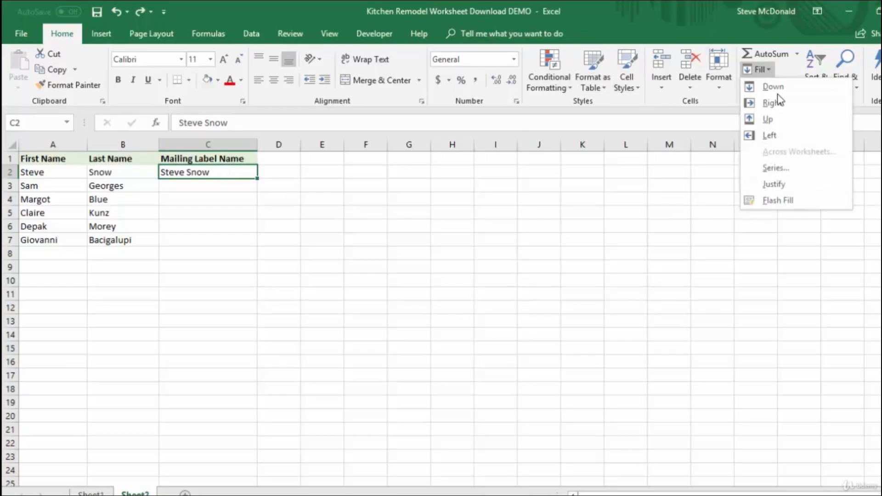
pyautogui.click(780, 202)
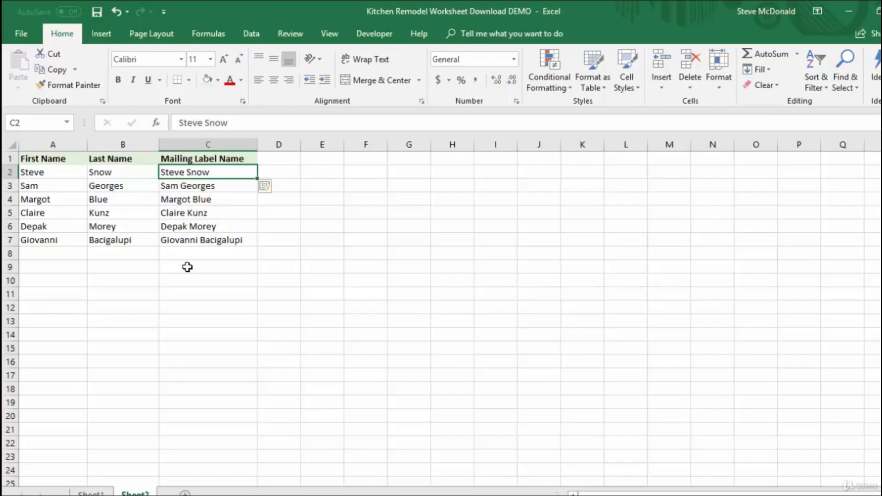
pyautogui.hotkey('ctrl', 'z')
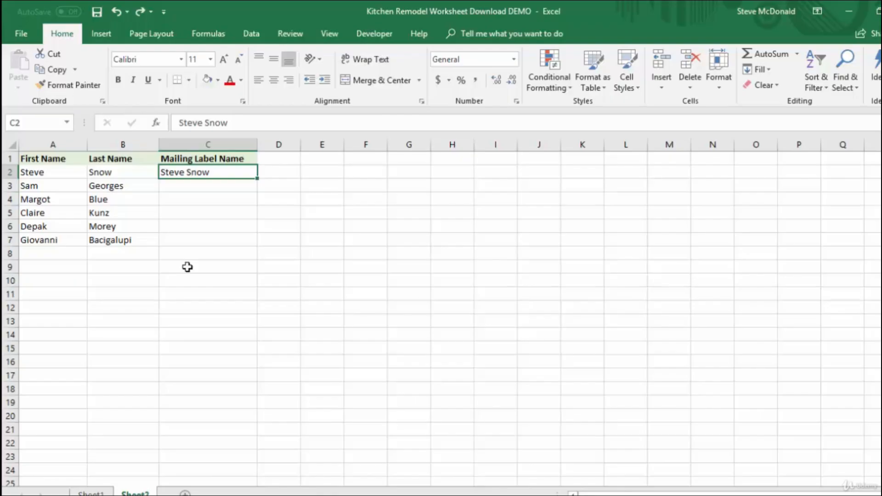
# - Flash Fill the rest of the Mailing Label Name column based on the name in C2
pyautogui.hotkey('ctrl', 'e')
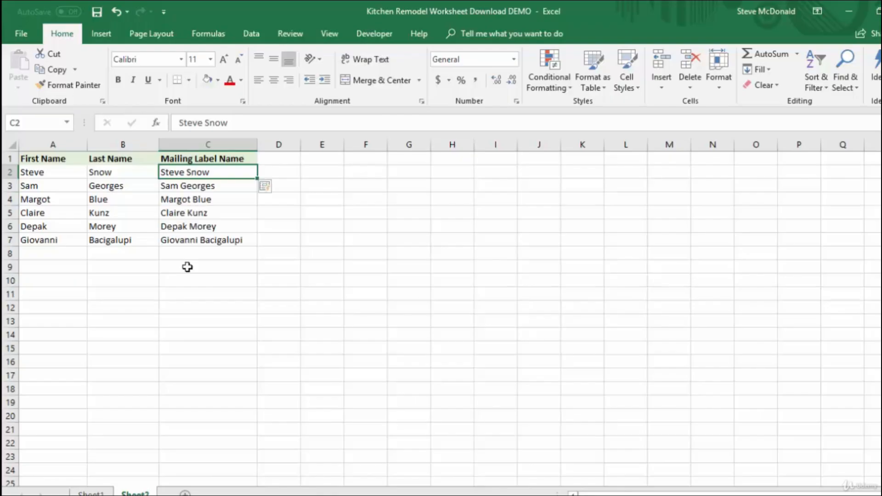
pyautogui.click(766, 70)
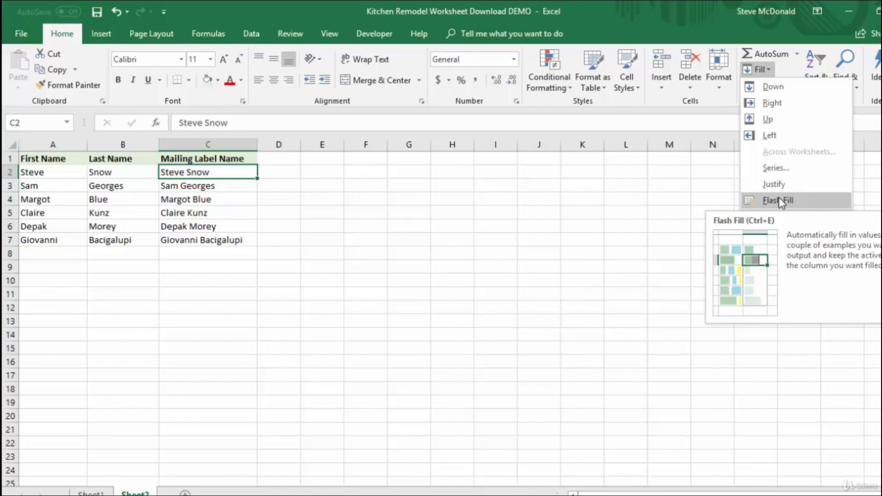
pyautogui.click(780, 199)
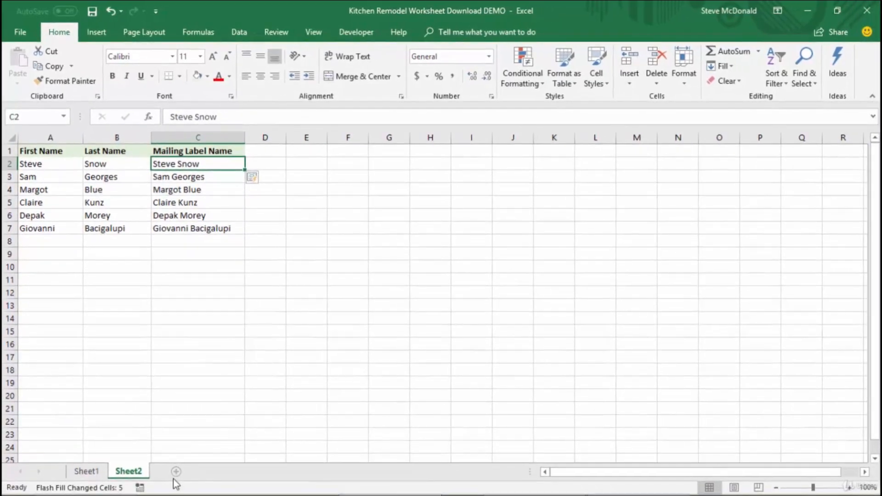
# - Add a new worksheet and widen columns A to D to about twice their default width
pyautogui.click(176, 472)
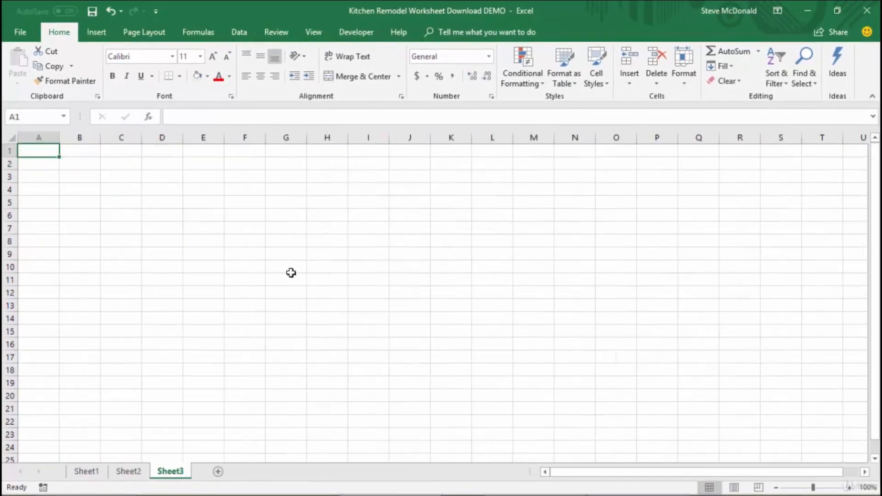
pyautogui.moveTo(36, 136); pyautogui.dragTo(220, 136)
# - Enter Monday in A1 and extend it as a weekday series down to Sunday in A7
pyautogui.click(52, 152)
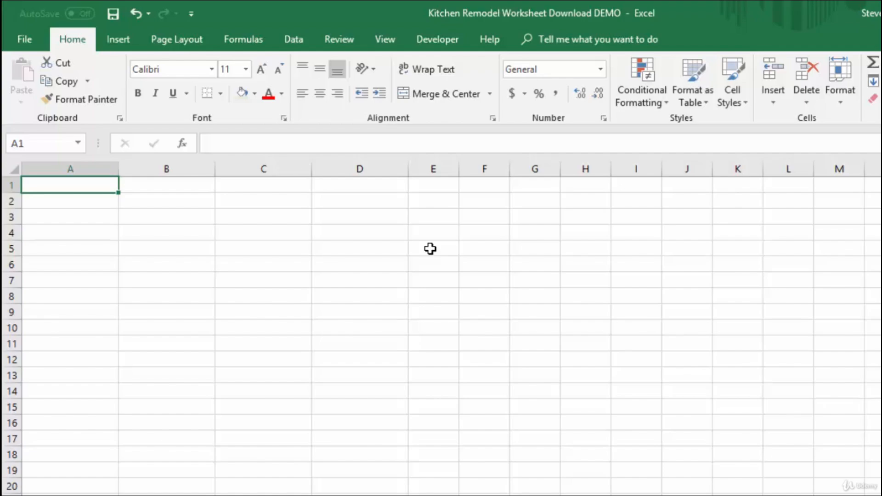
pyautogui.write('Monday')
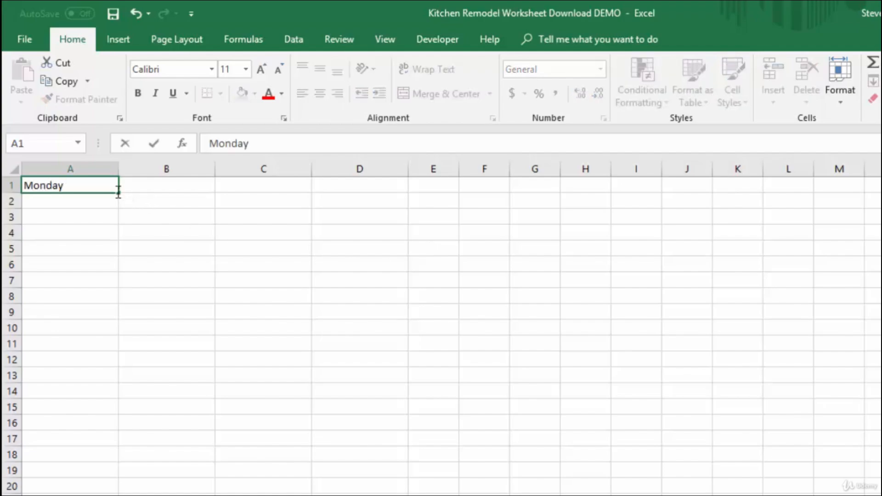
pyautogui.moveTo(119, 194); pyautogui.dragTo(118, 205)
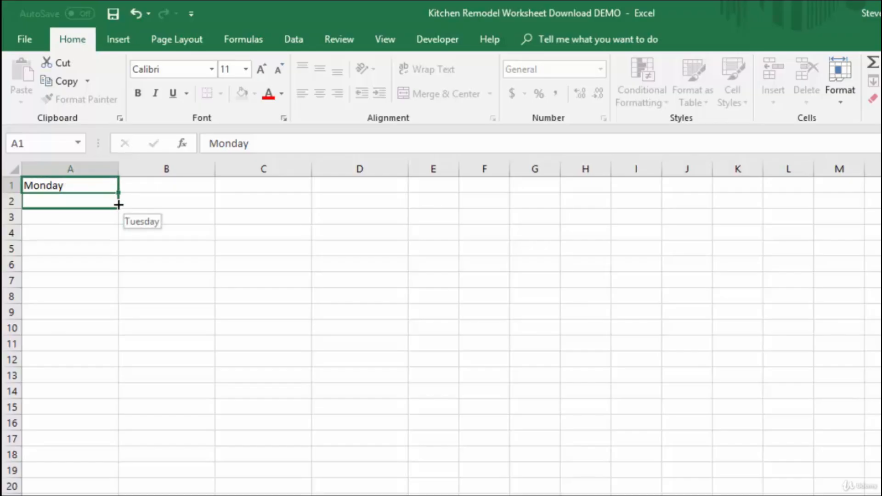
pyautogui.moveTo(119, 204); pyautogui.dragTo(118, 287)
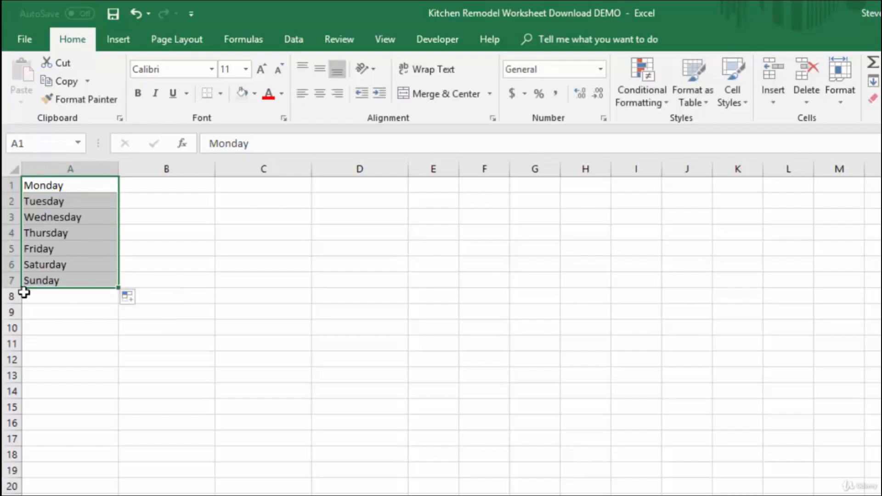
# - Enter 1 in C1 and 2 in C2, and extend the number series down to 10 in C10
pyautogui.click(246, 185)
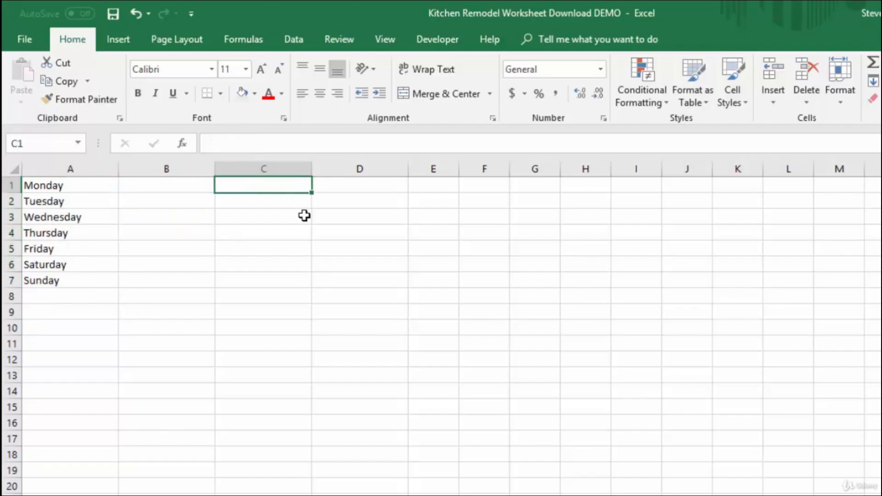
pyautogui.write('1')
pyautogui.press('Return')
pyautogui.write('2')
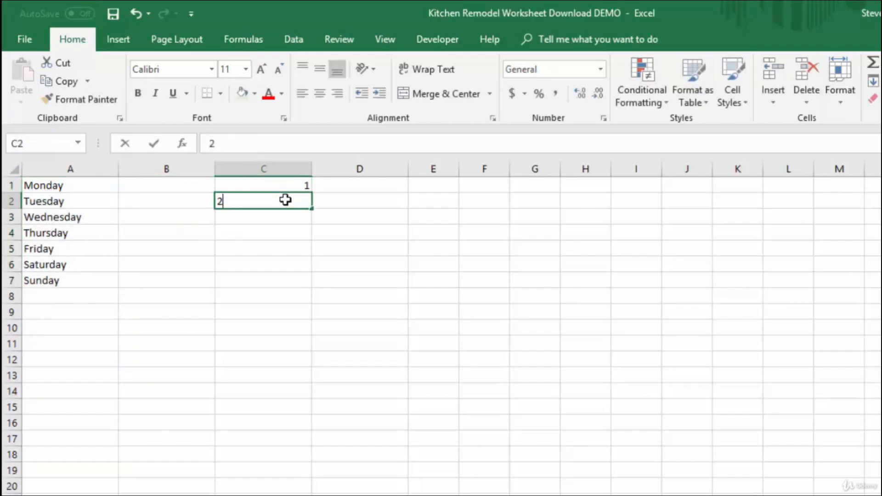
pyautogui.moveTo(285, 186); pyautogui.dragTo(310, 259)
pyautogui.moveTo(311, 297); pyautogui.dragTo(306, 342)
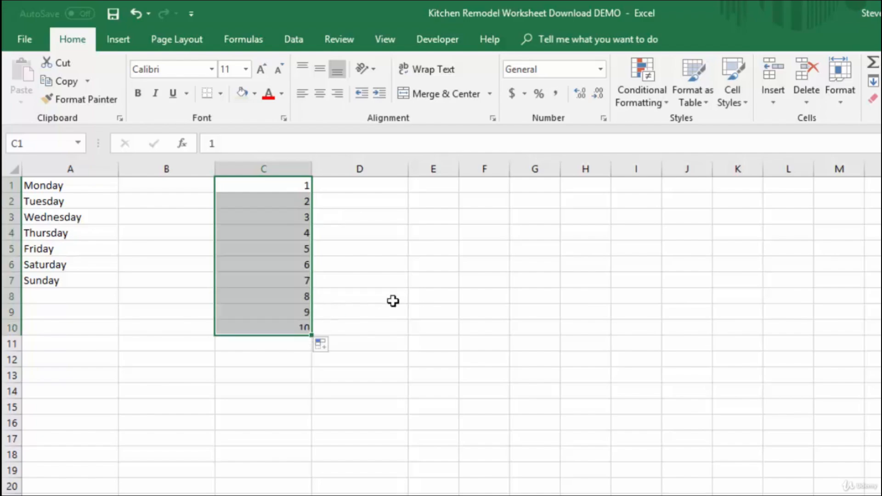
# - Fill E1:E10 with consecutive daily dates starting at 2/3/2001 and autofit the width of column E
pyautogui.click(425, 186)
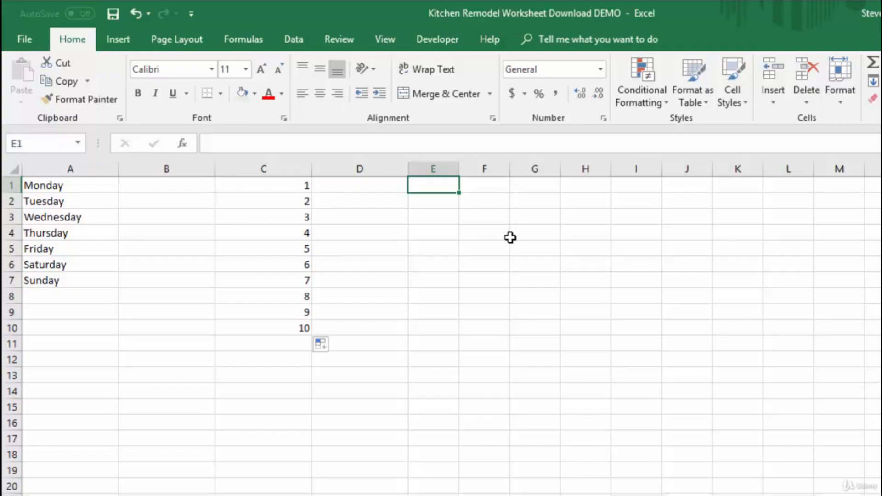
pyautogui.write('2/3/')
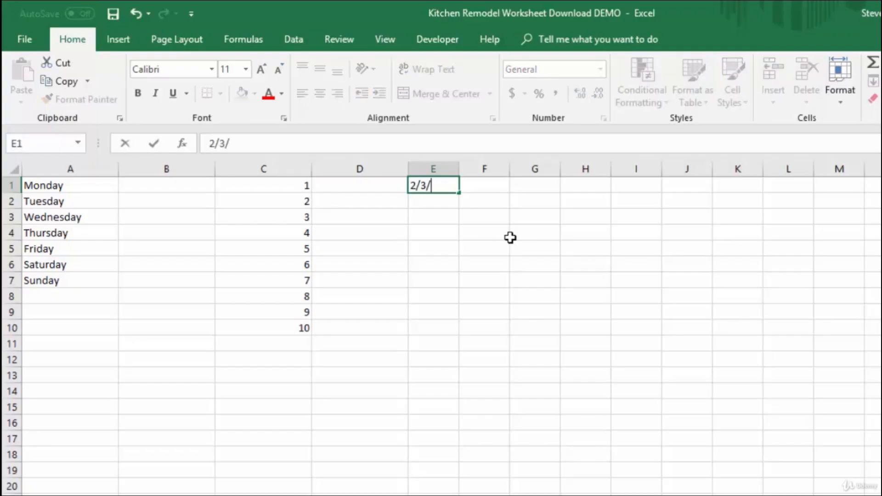
pyautogui.write('2001')
pyautogui.press('Return')
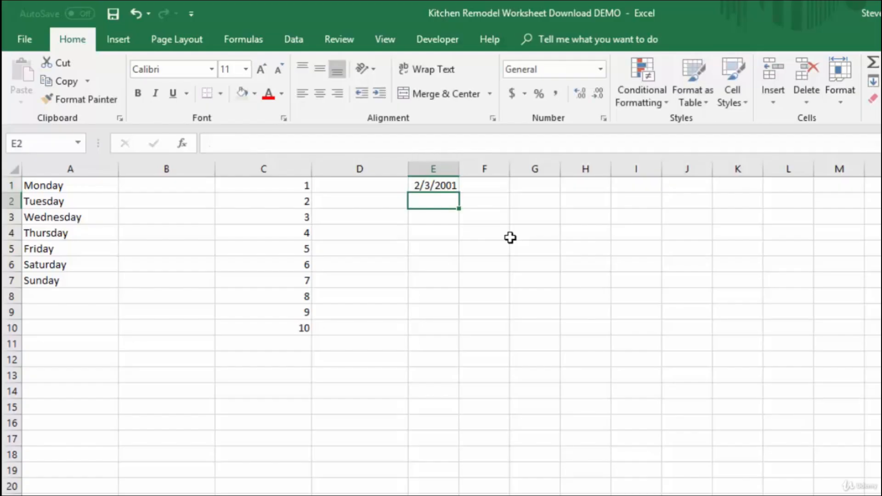
pyautogui.click(433, 185)
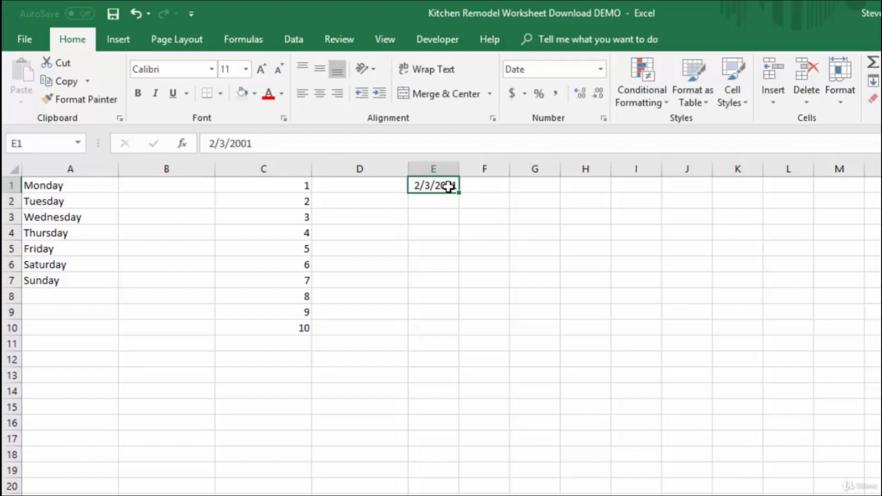
pyautogui.moveTo(458, 192); pyautogui.dragTo(464, 335)
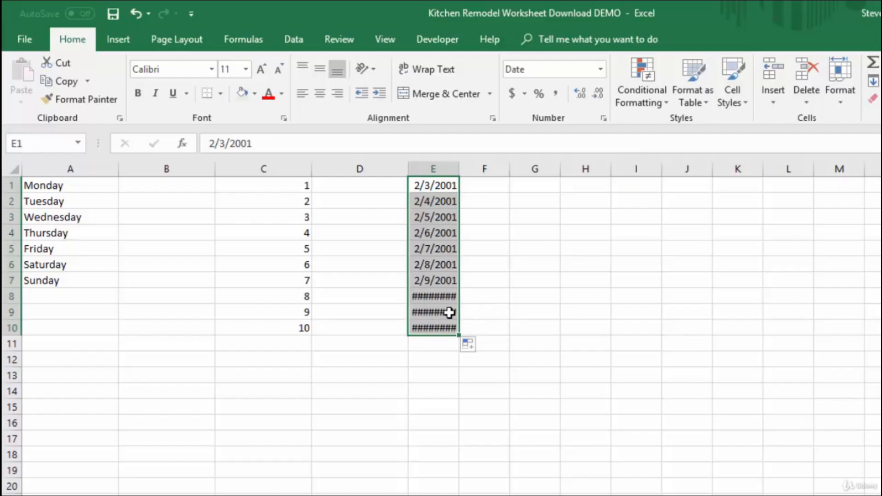
pyautogui.doubleClick(459, 169)
pyautogui.click(535, 317)
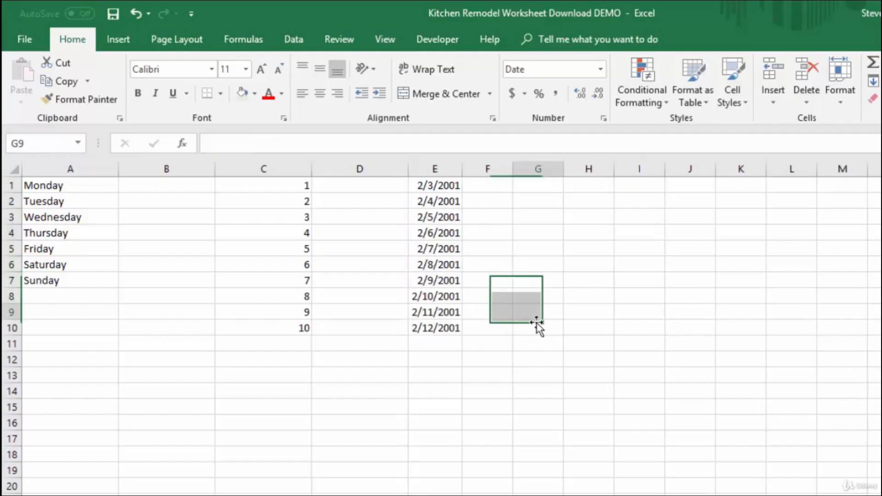
# - Enter the text Name in G1
pyautogui.click(527, 185)
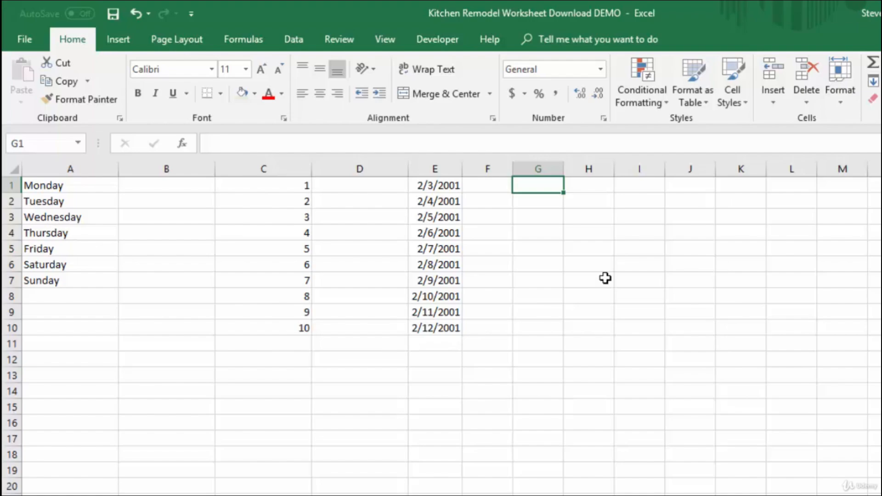
pyautogui.write('Name')
pyautogui.press('Return')
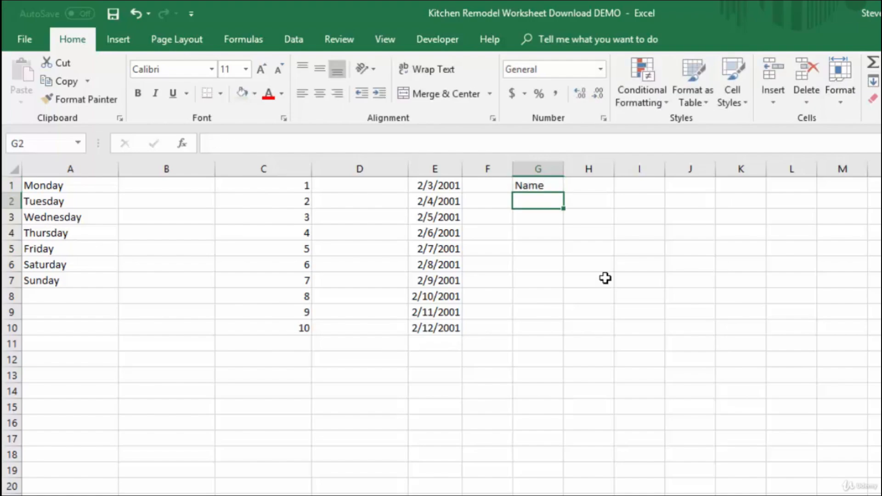
# - Copy Name from G1 down to G10 and try the Flash Fill option on the filled range
pyautogui.click(549, 185)
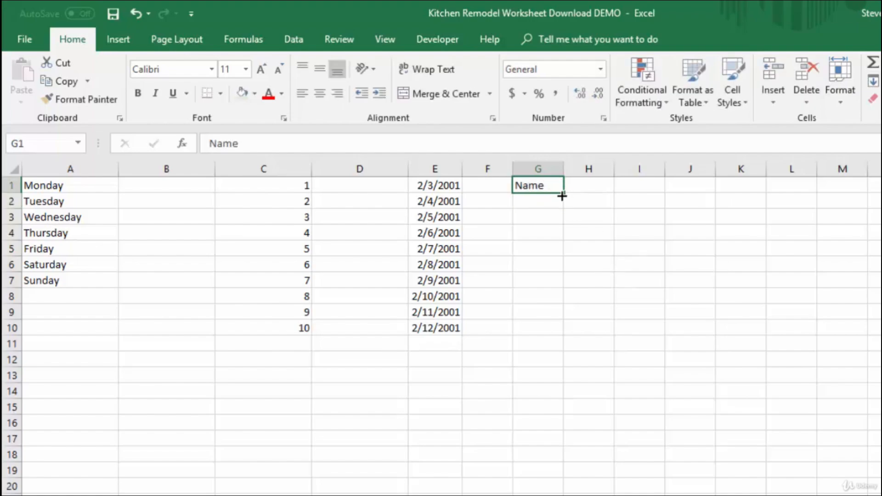
pyautogui.moveTo(562, 198); pyautogui.dragTo(562, 334)
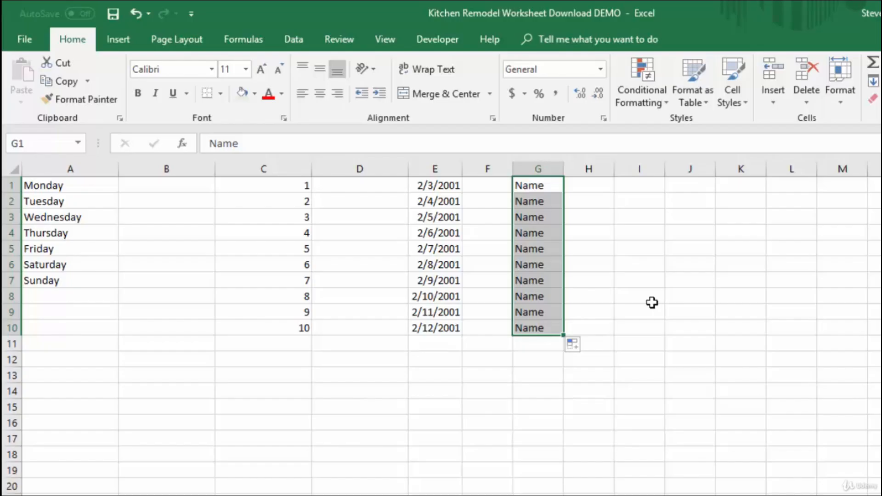
pyautogui.click(587, 347)
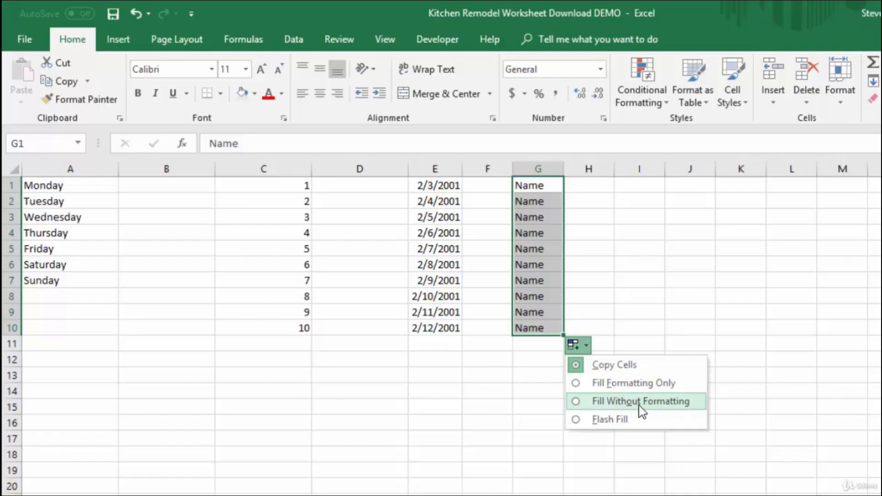
pyautogui.click(611, 419)
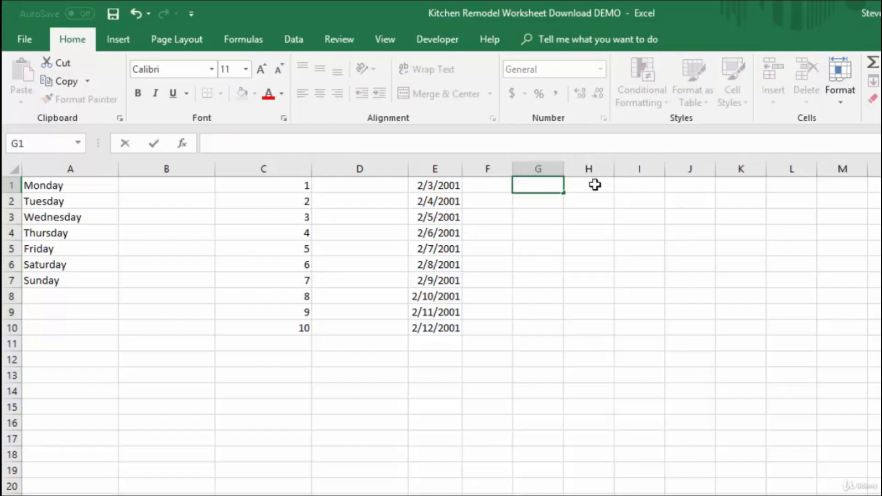
# - Enter Name in G1 and Date in G2, and repeat the alternating pair down to G10
pyautogui.write('Name')
pyautogui.press('Return')
pyautogui.write('Date')
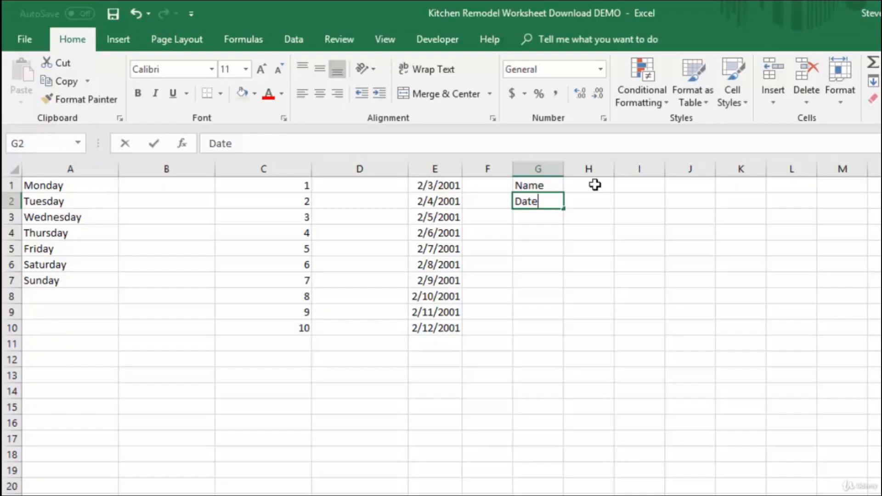
pyautogui.press('Return')
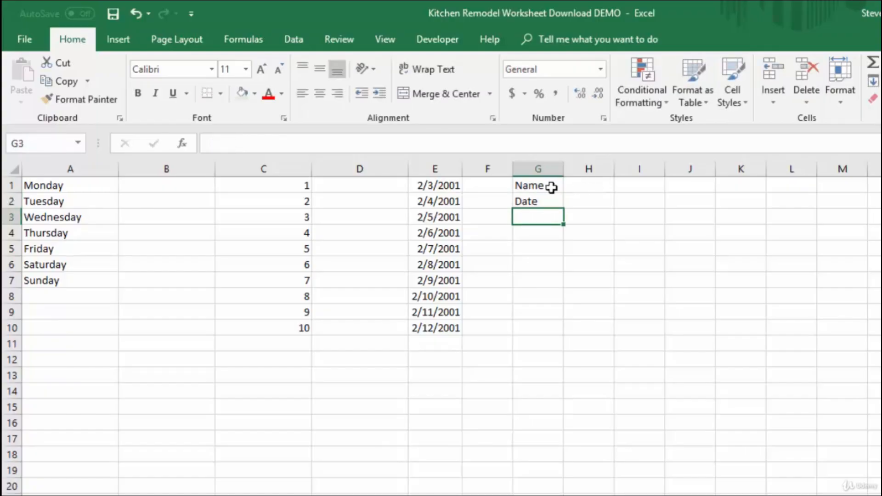
pyautogui.moveTo(551, 186); pyautogui.dragTo(564, 335)
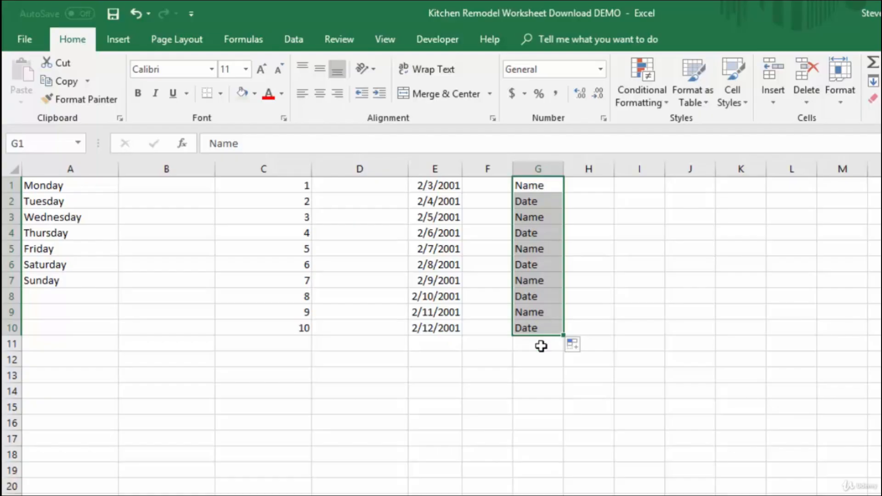
pyautogui.click(542, 372)
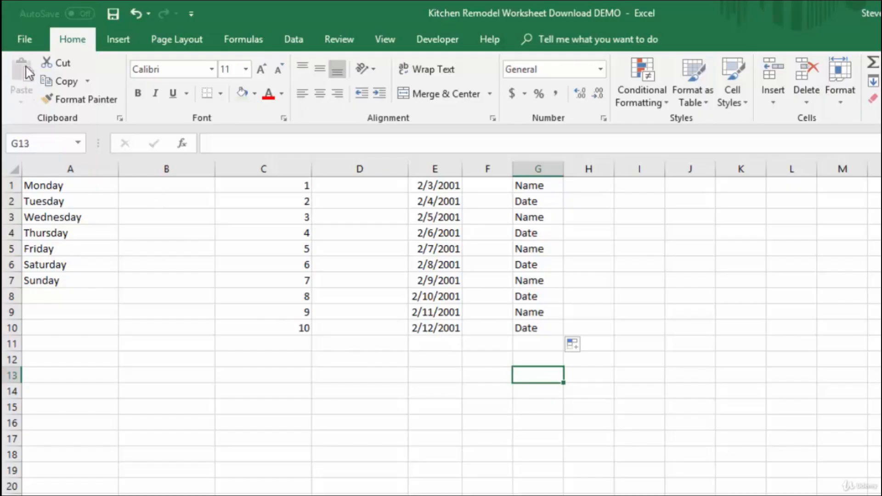
# - Examine the fill handle, AutoComplete and automatic Flash Fill settings in the advanced editing options, and close the options
pyautogui.click(23, 40)
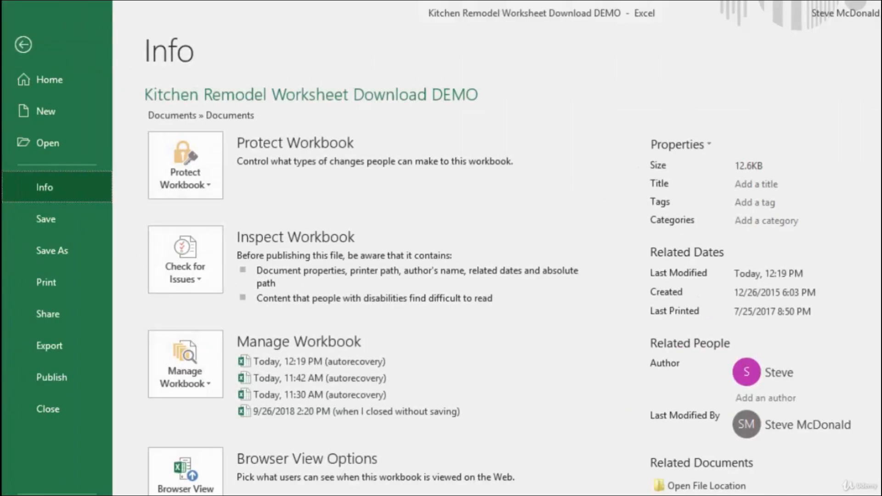
pyautogui.click(48, 495)
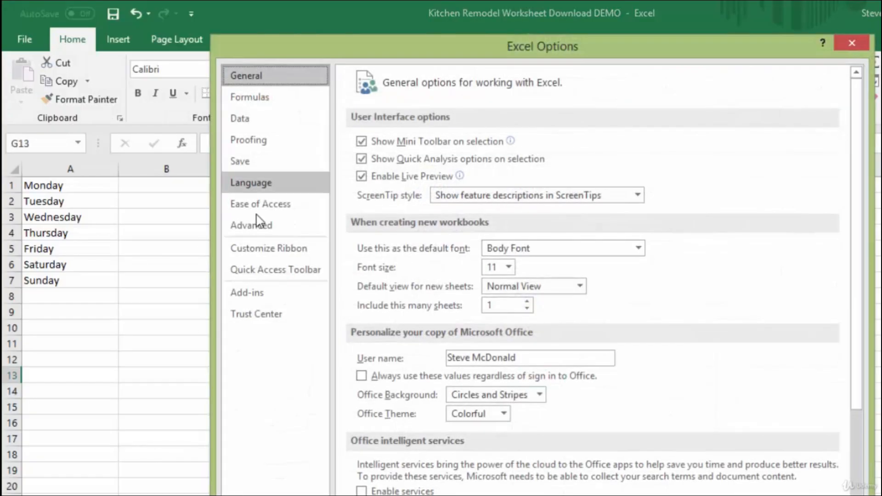
pyautogui.click(261, 226)
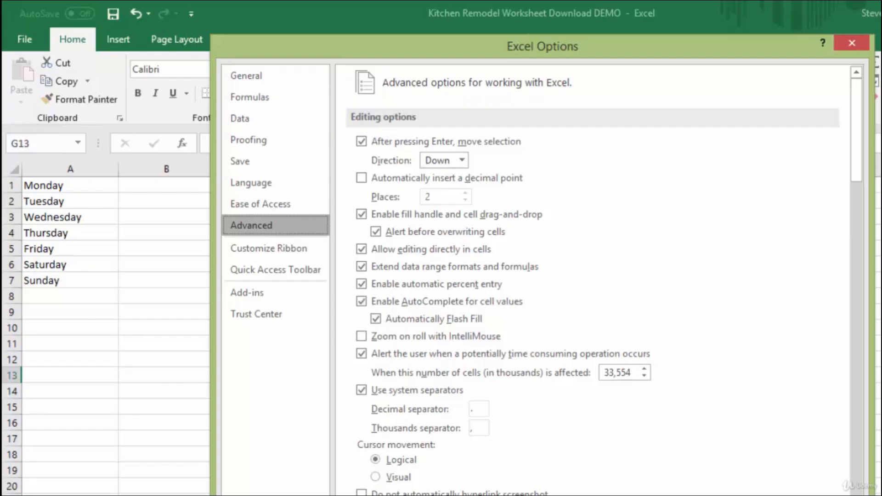
pyautogui.click(776, 495)
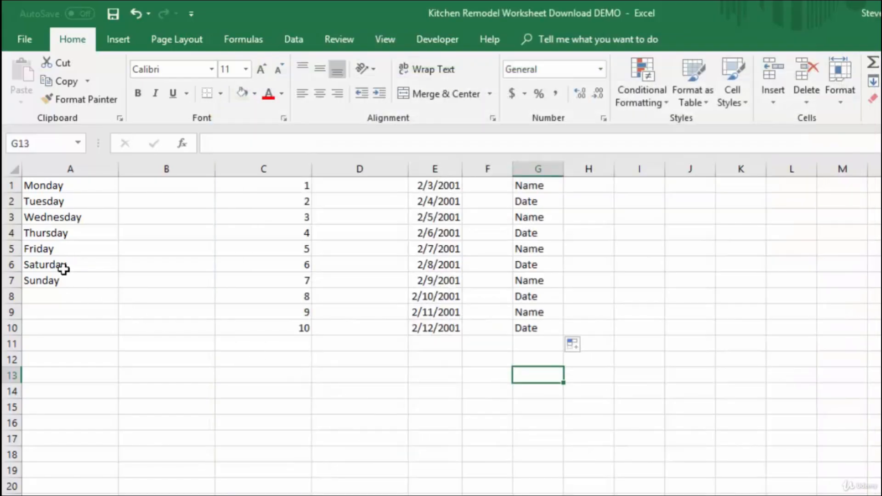
# - Extend the weekday series in A1:A7 down to A14
pyautogui.moveTo(63, 186); pyautogui.dragTo(59, 281)
pyautogui.moveTo(118, 289); pyautogui.dragTo(124, 396)
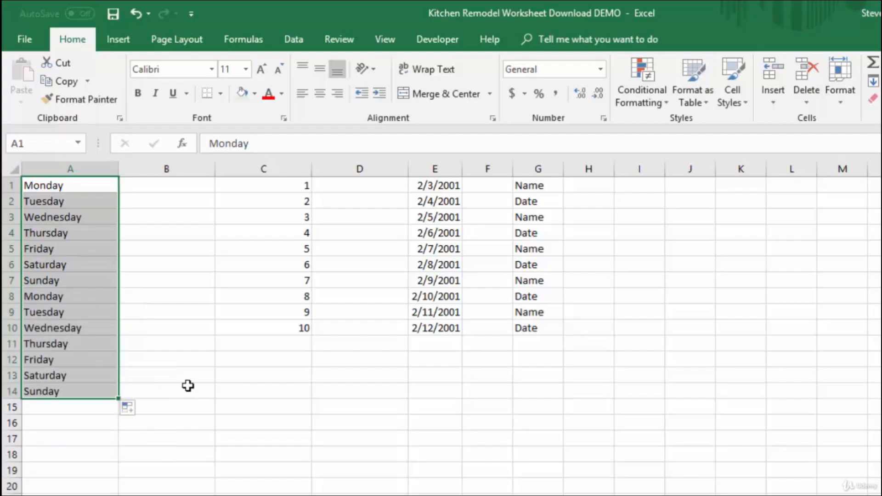